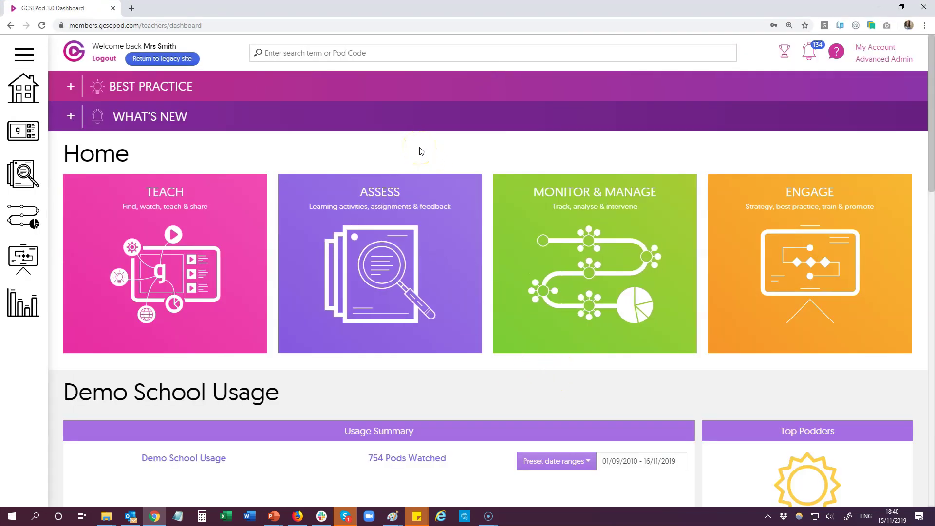
From Teach, go to Achieve Maths, then Module 1: Fractions, then Lesson 1: Conversions.
click(173, 257)
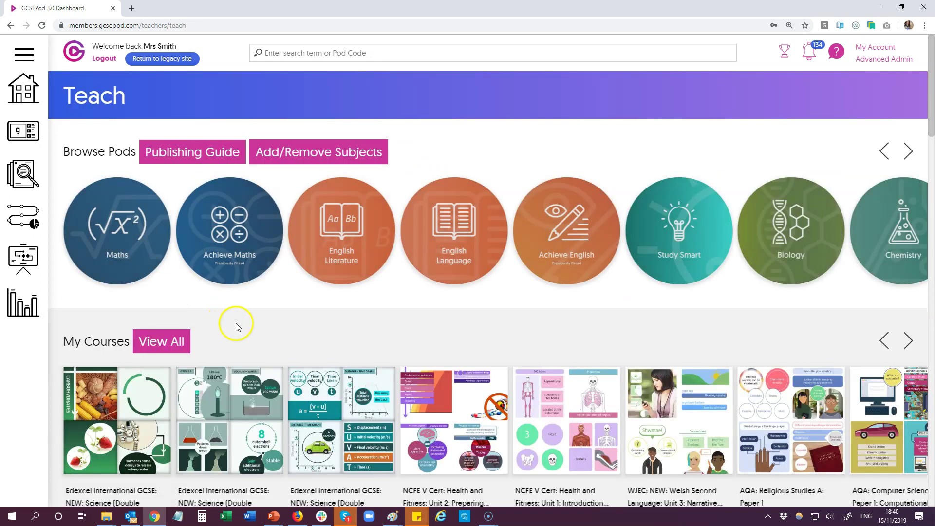
click(590, 238)
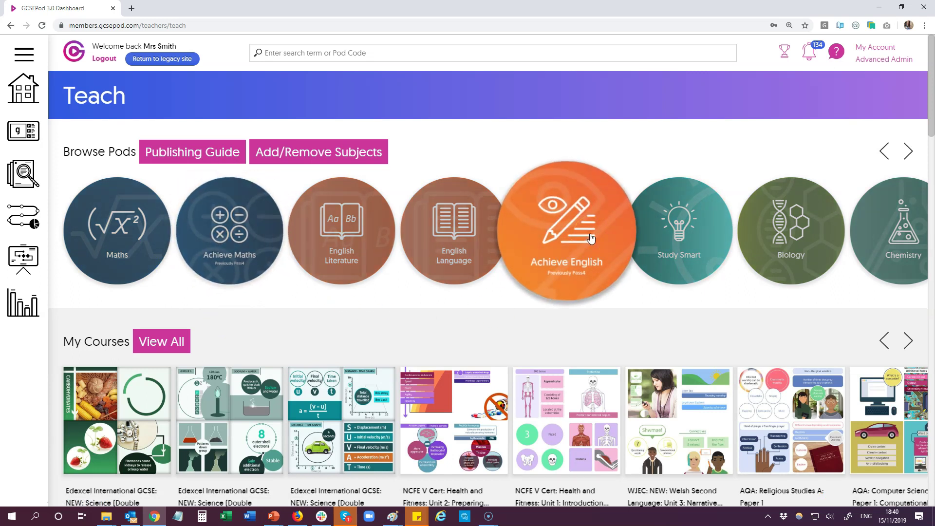
click(336, 153)
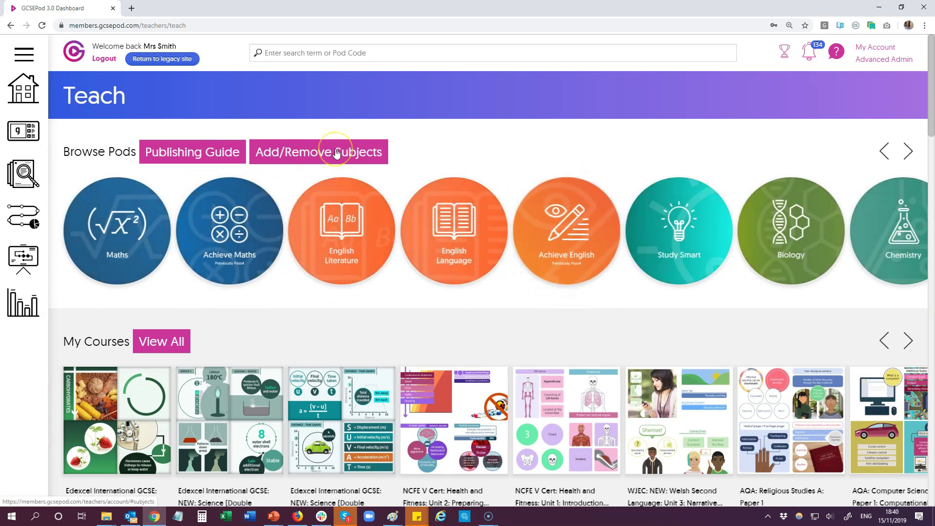
click(213, 228)
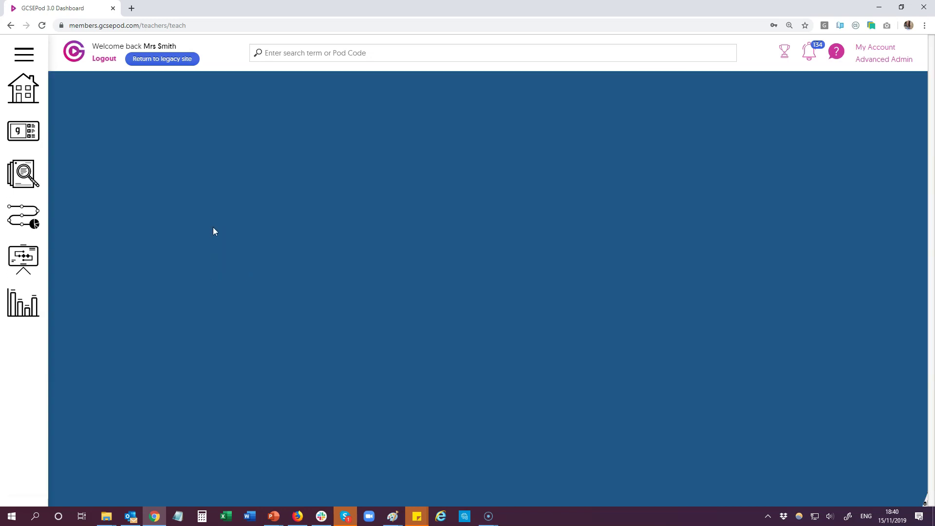
click(129, 196)
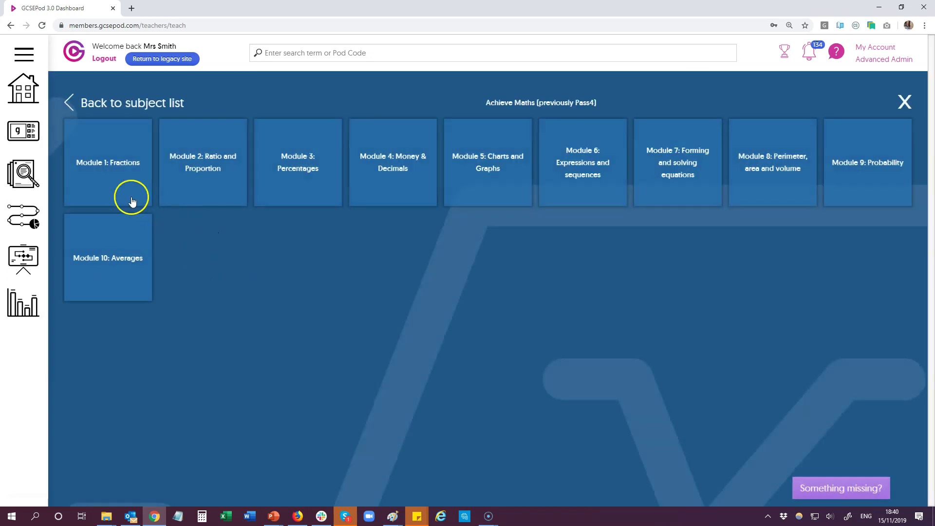
click(116, 174)
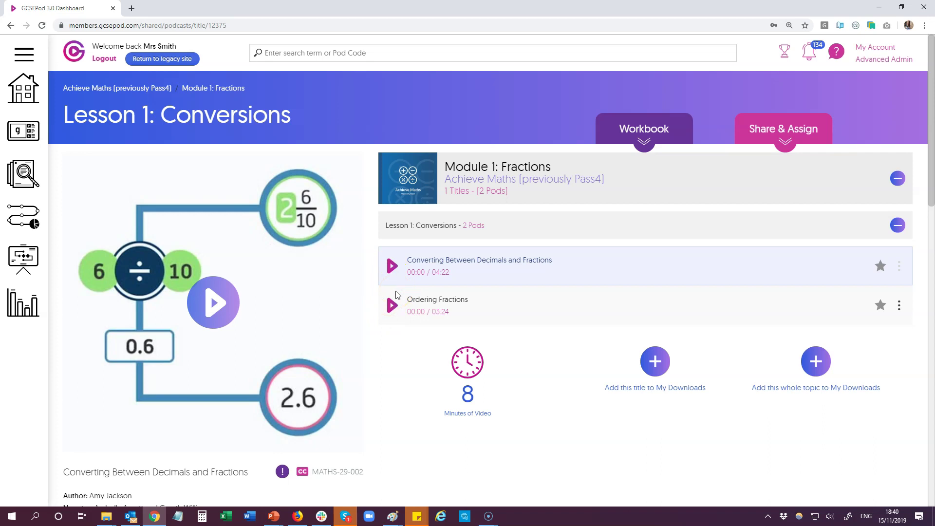
Play the Converting Between Decimals and Fractions pod briefly, then pause it.
click(198, 306)
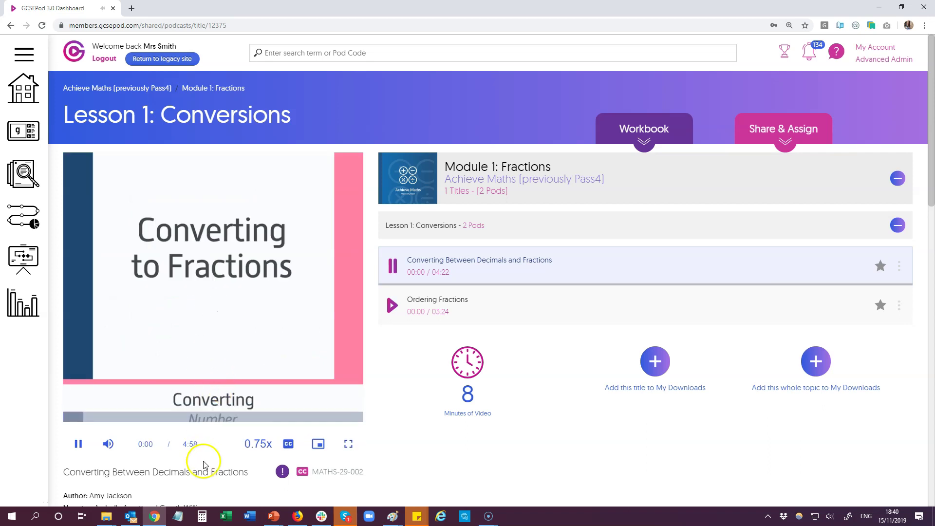
mouse_move(258, 436)
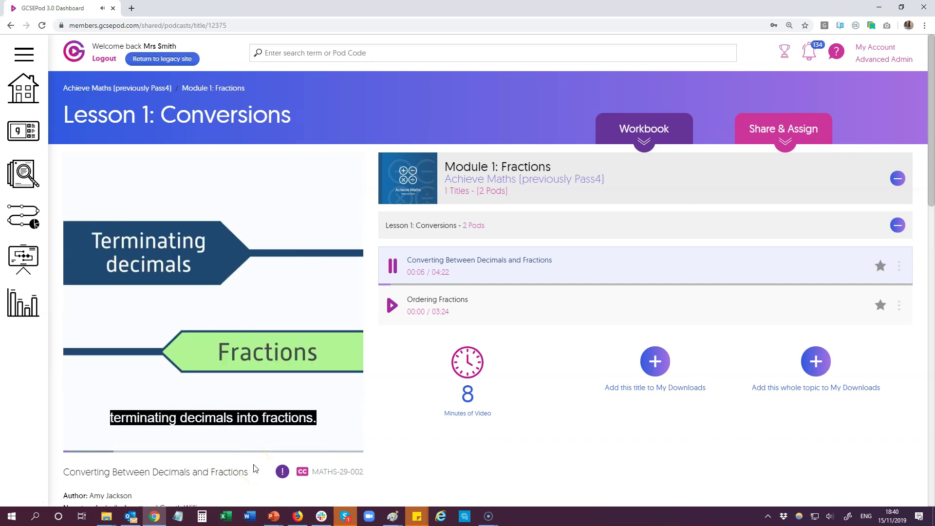
click(78, 437)
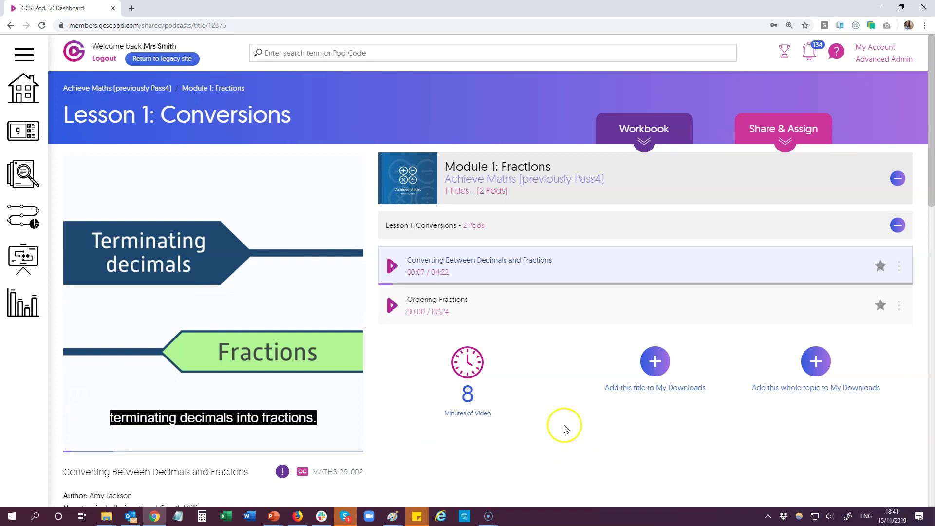
Open the 'Workbook WITH answers' PDF from the Workbook dropdown.
click(645, 140)
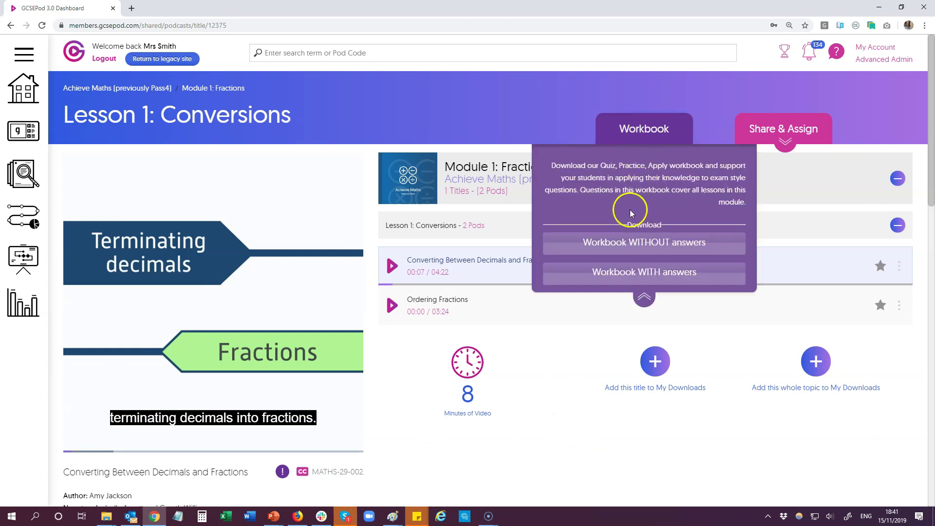
click(638, 243)
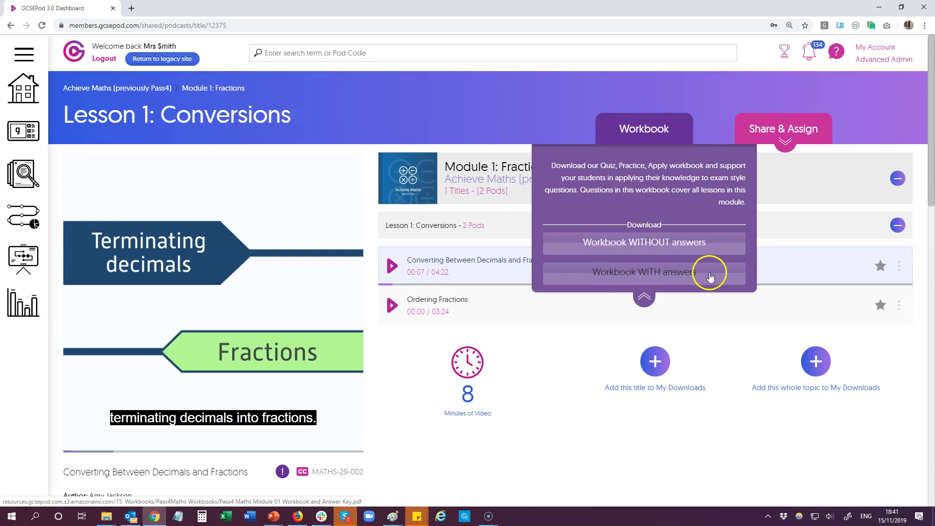
click(646, 273)
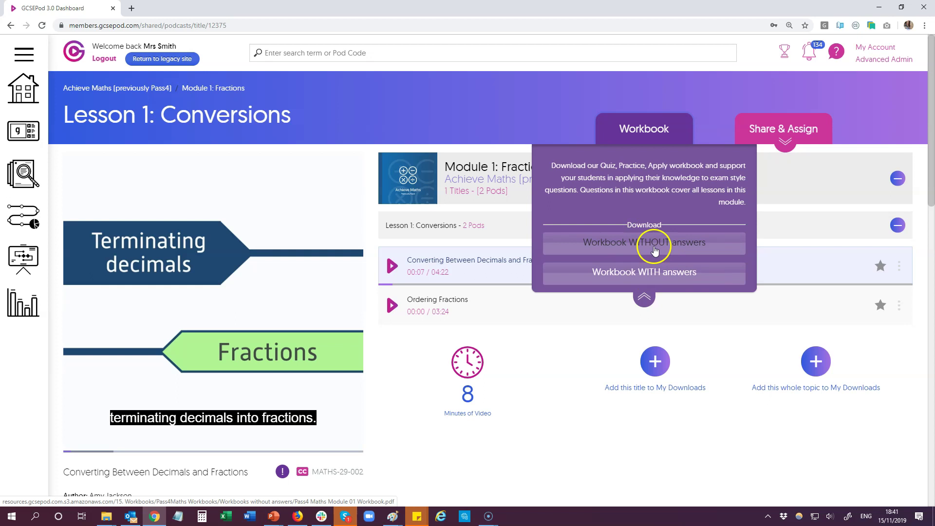
click(637, 275)
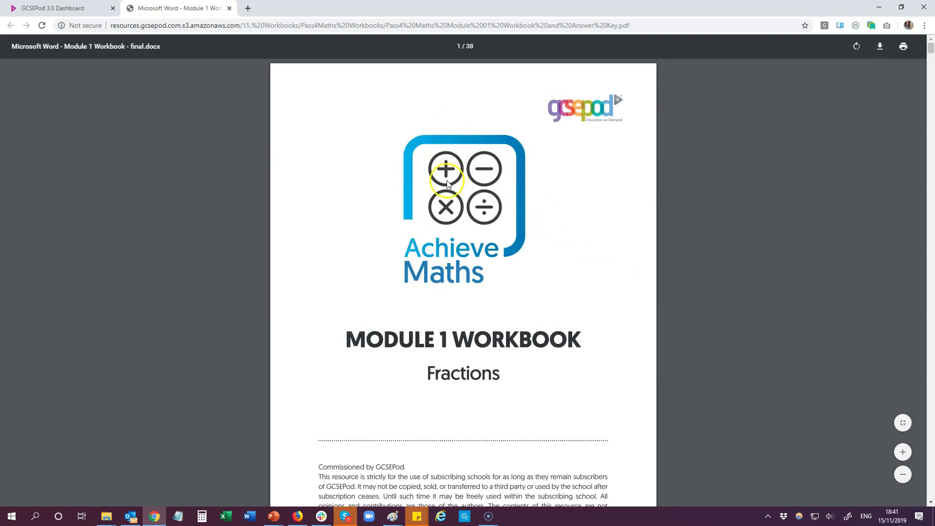
Scroll through the Module 1 Fractions workbook PDF past its cover page, then back up.
scroll(721, 314, down, 10)
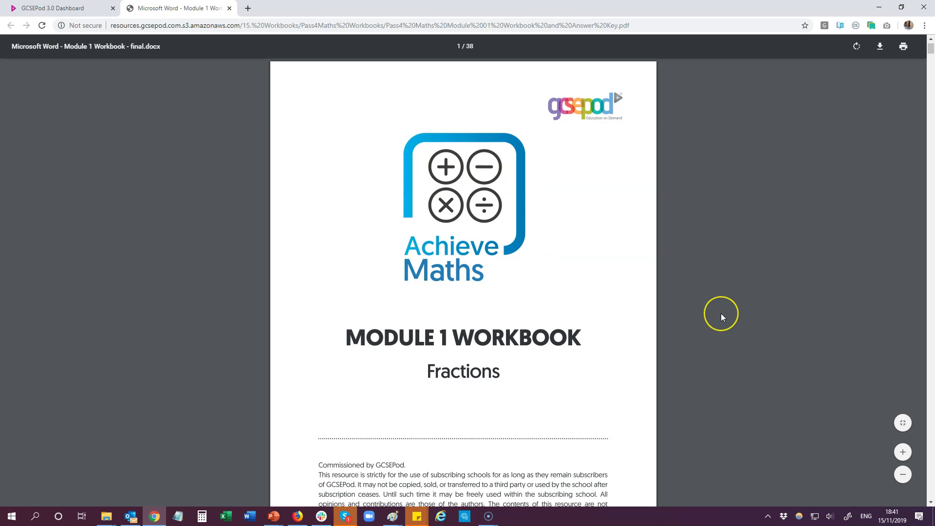
scroll(595, 292, down, 8)
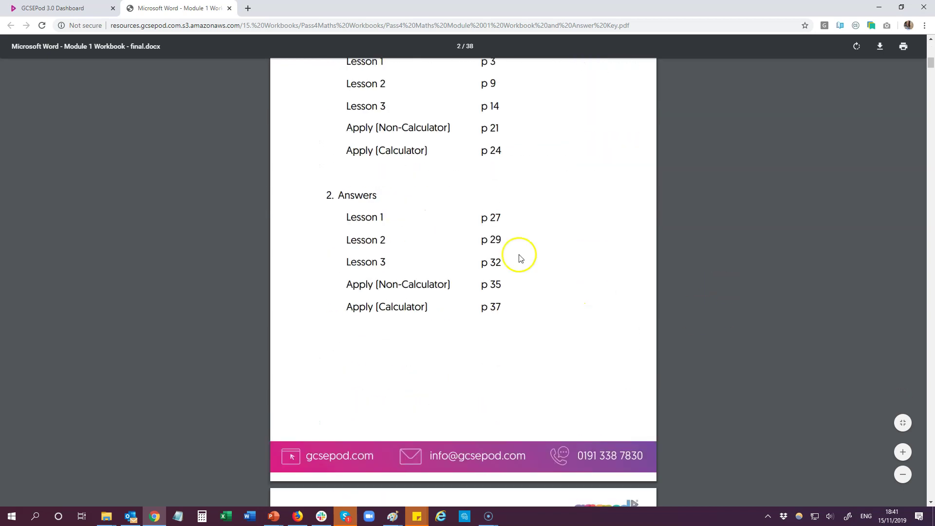
scroll(512, 248, down, 6)
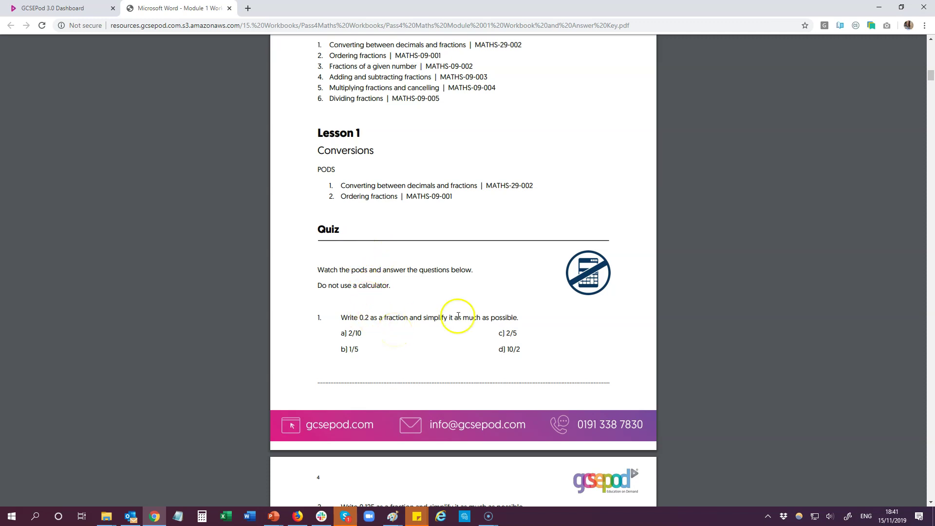
click(710, 310)
scroll(710, 311, up, 4)
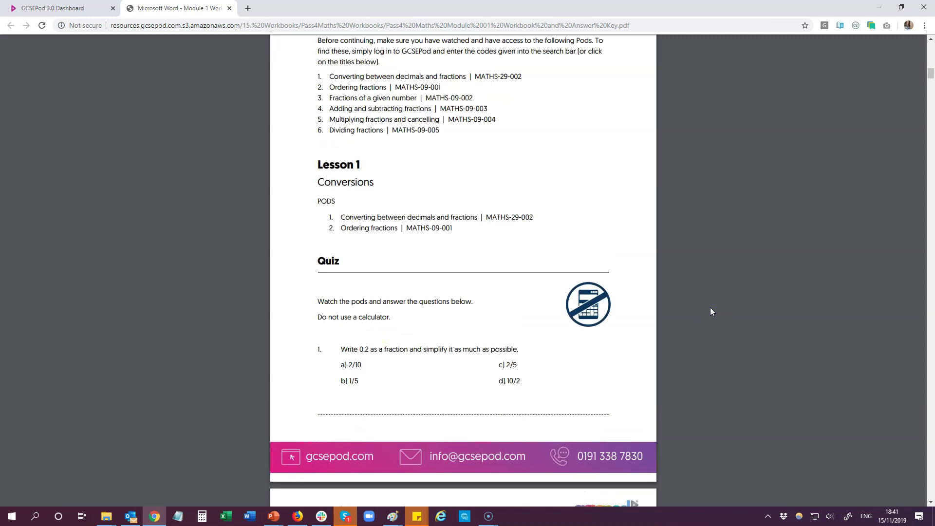
scroll(722, 225, up, 15)
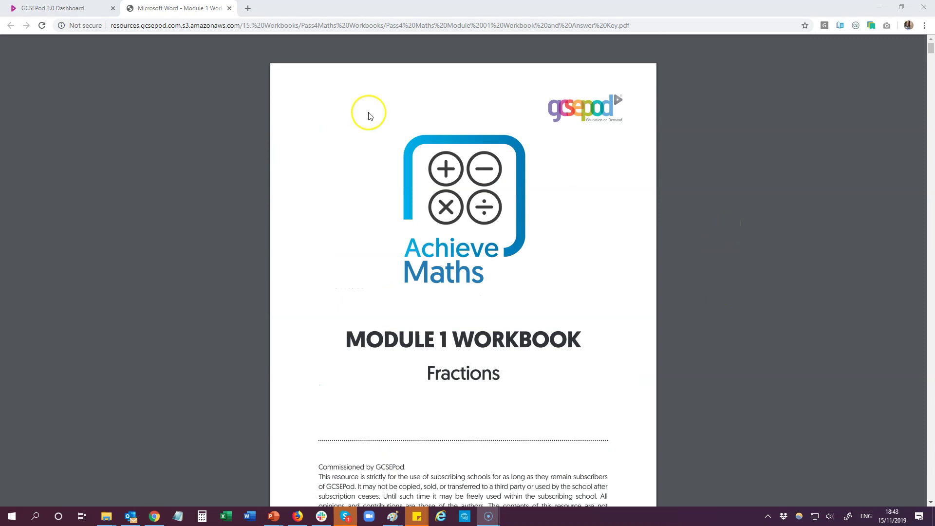
Jump to page 12 (Practise), then to page 21 (Apply) of the workbook.
click(459, 46)
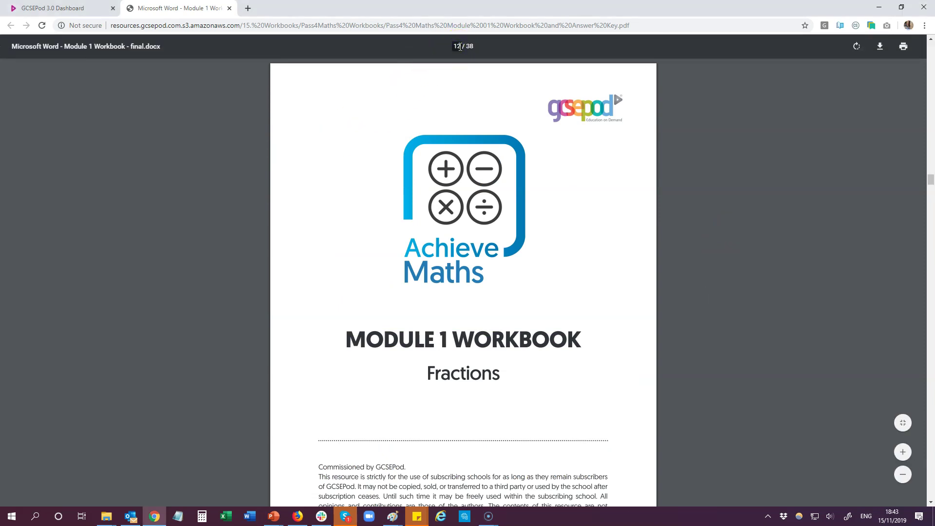
key(Return)
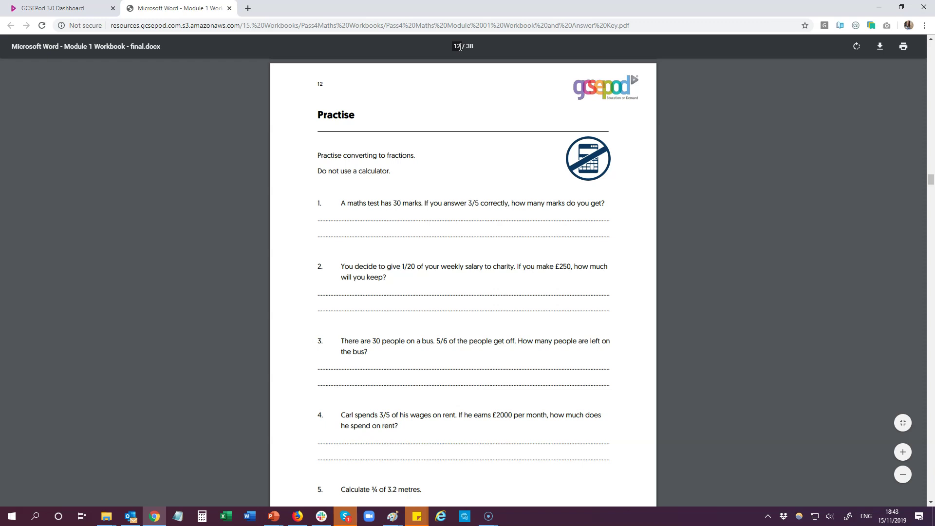
click(460, 47)
text(21)
key(Return)
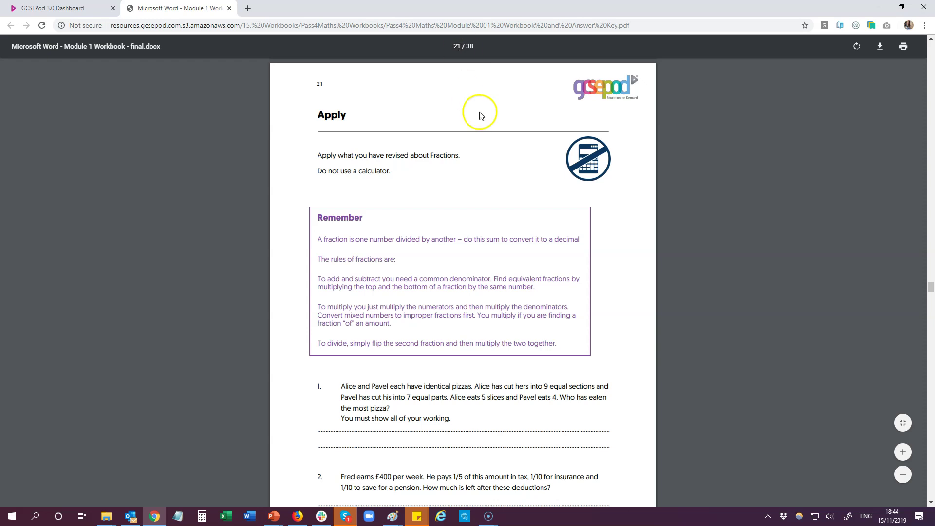
View the answer key on page 38, then return to the Lesson 1 quiz on page 4.
click(456, 46)
text(38)
key(Return)
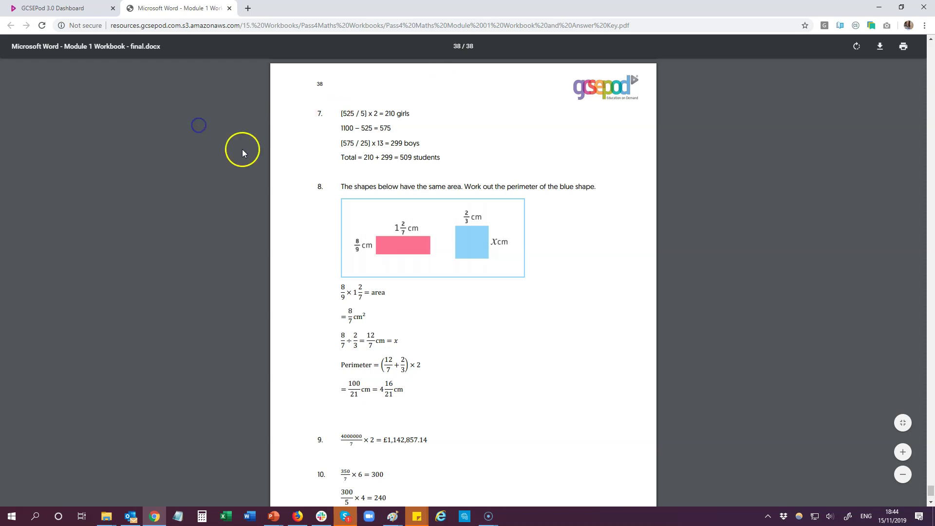
drag(930, 489, 930, 46)
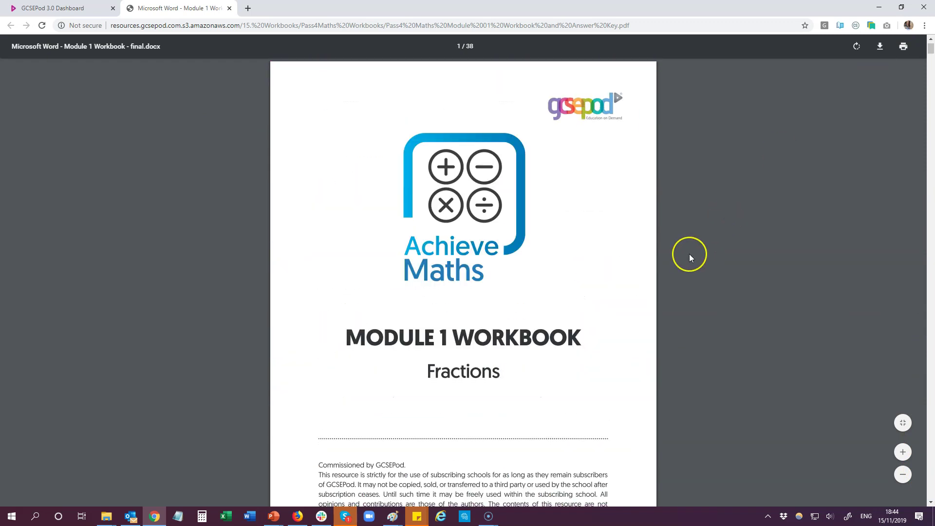
scroll(689, 253, down, 10)
scroll(689, 253, down, 20)
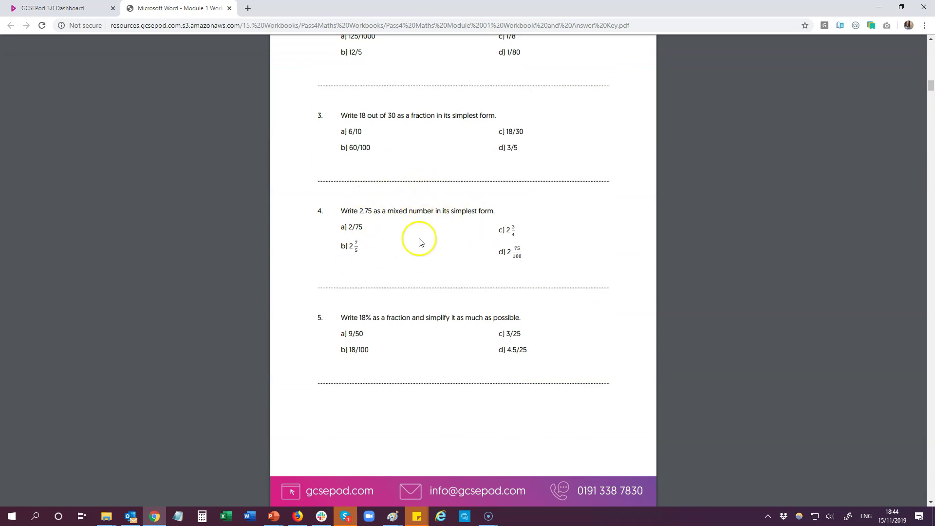
click(69, 7)
Create the assignment '01 MATHS: Module 1, Lesson 1: Conversions' from the related ReadySetGo assignment.
click(589, 450)
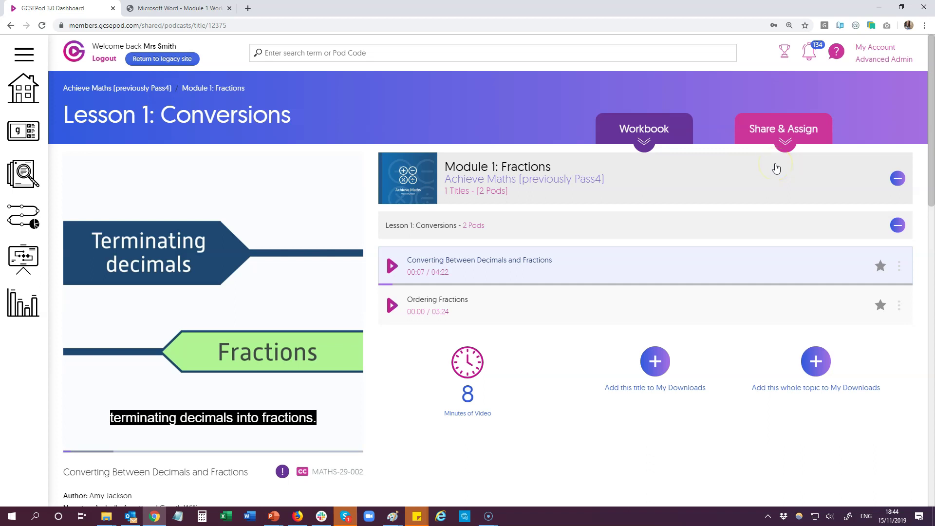
click(786, 134)
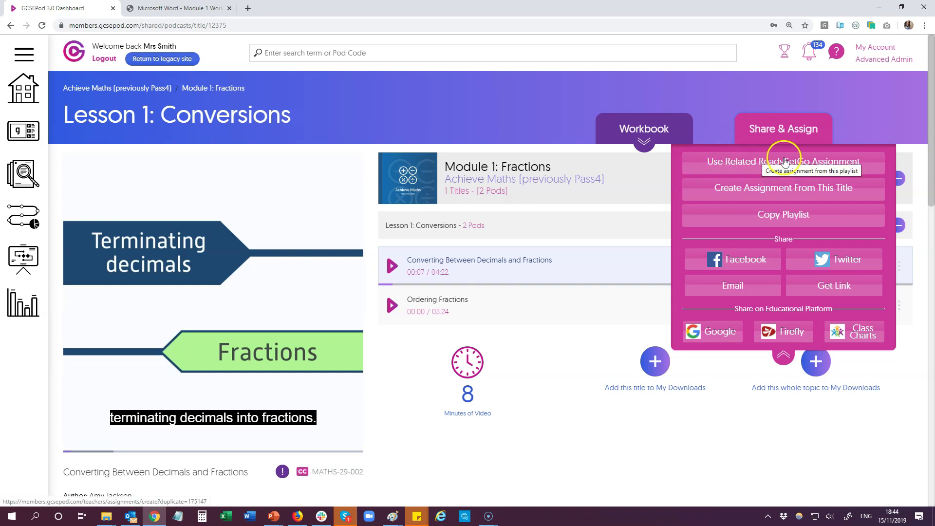
click(813, 162)
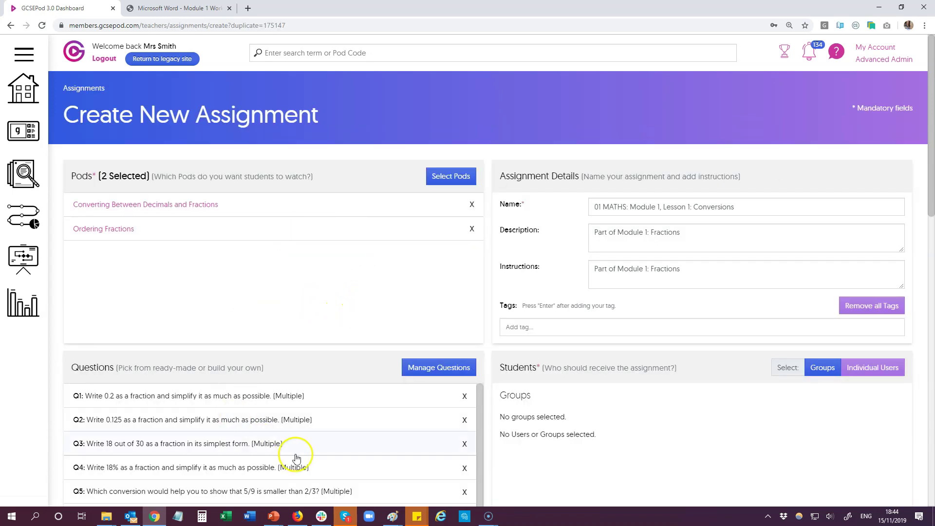
scroll(396, 293, down, 2)
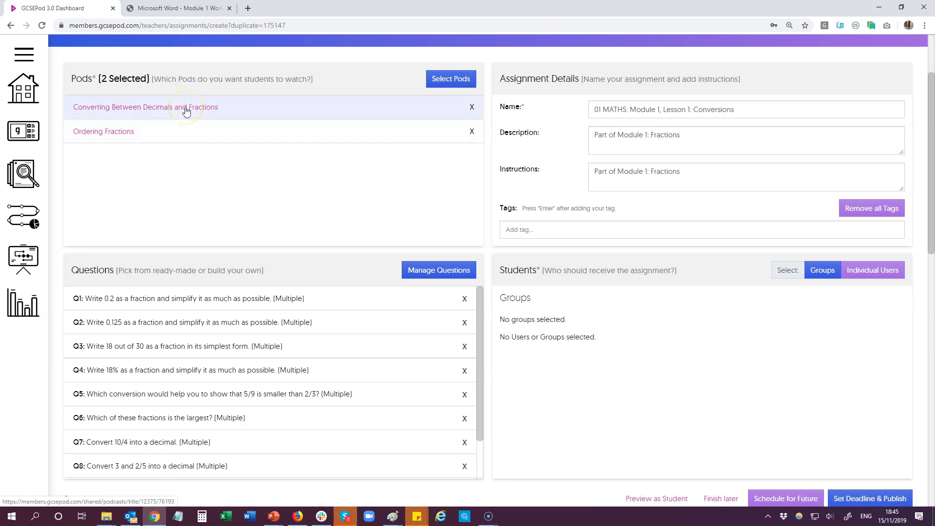
click(803, 272)
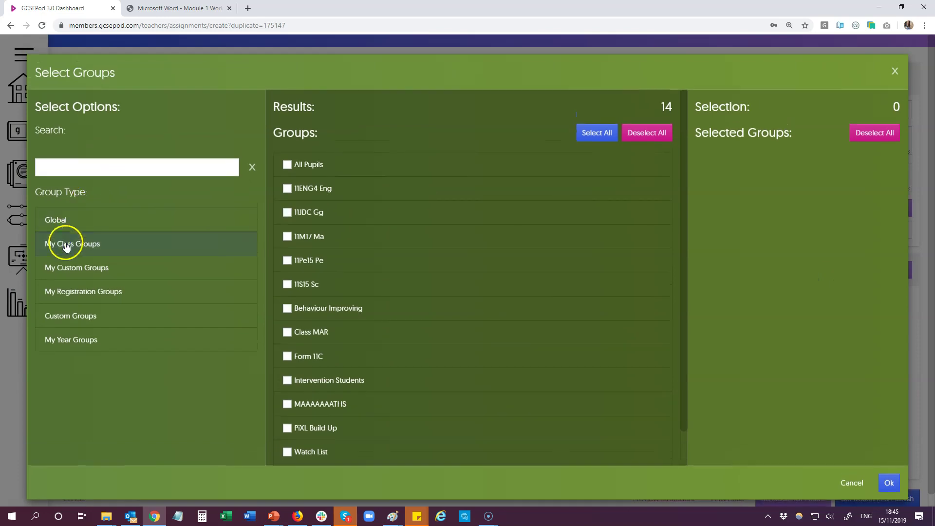
click(66, 245)
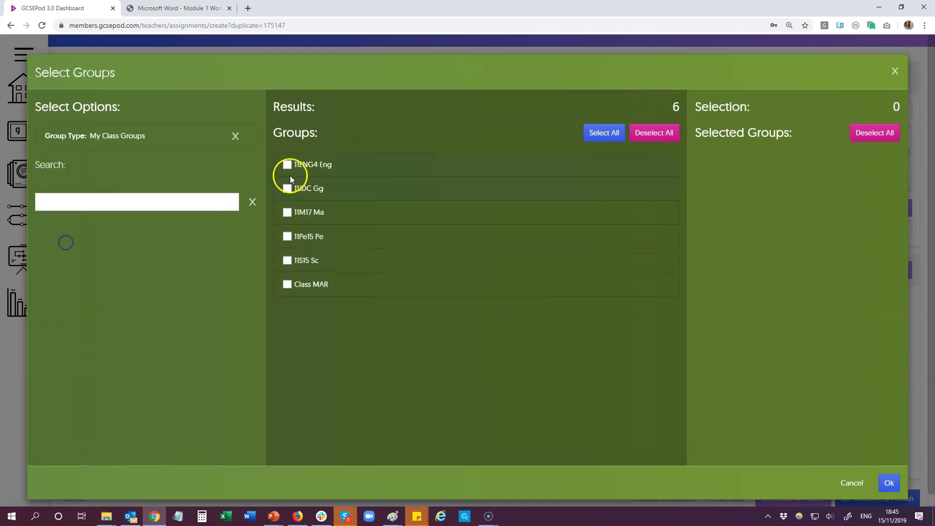
click(895, 71)
click(886, 272)
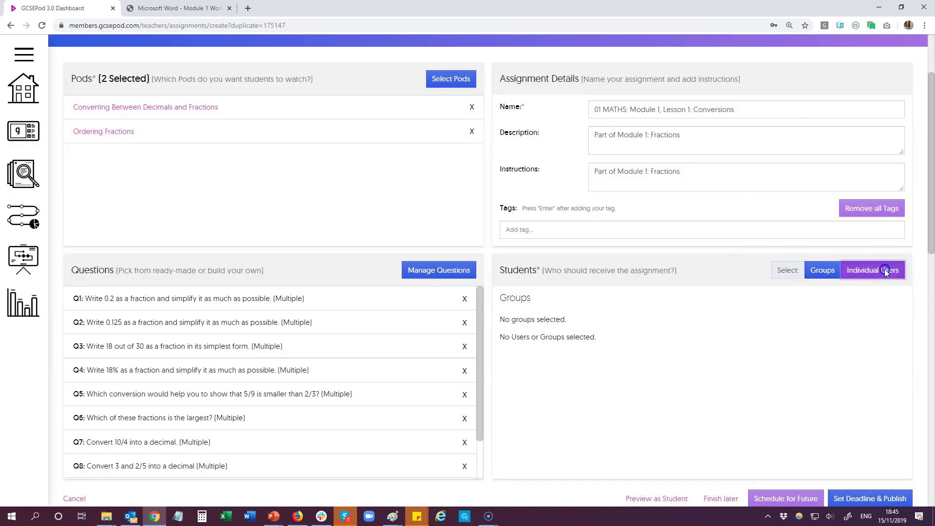
click(92, 184)
click(86, 161)
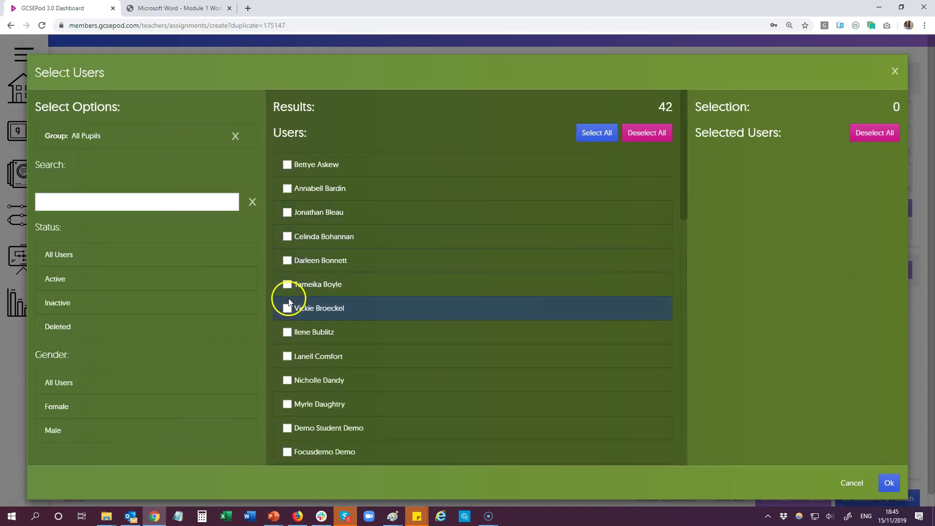
click(894, 73)
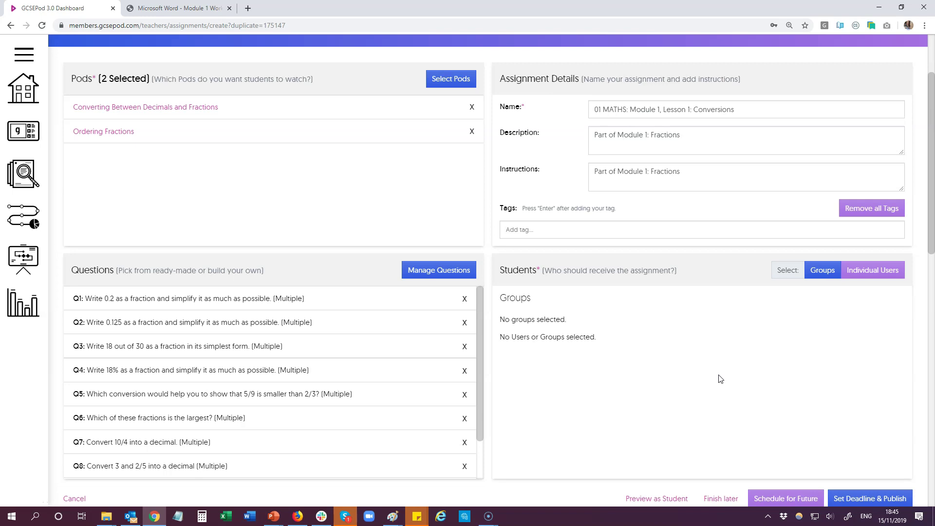
click(720, 378)
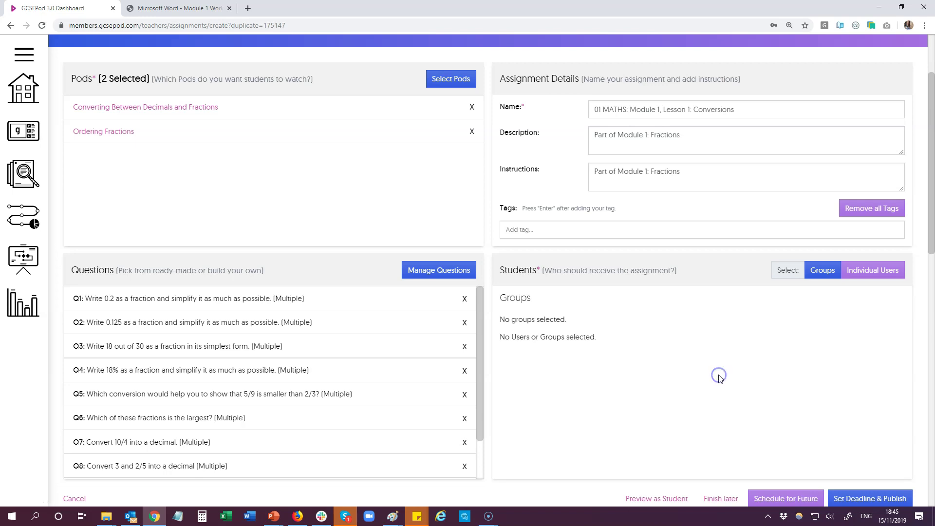